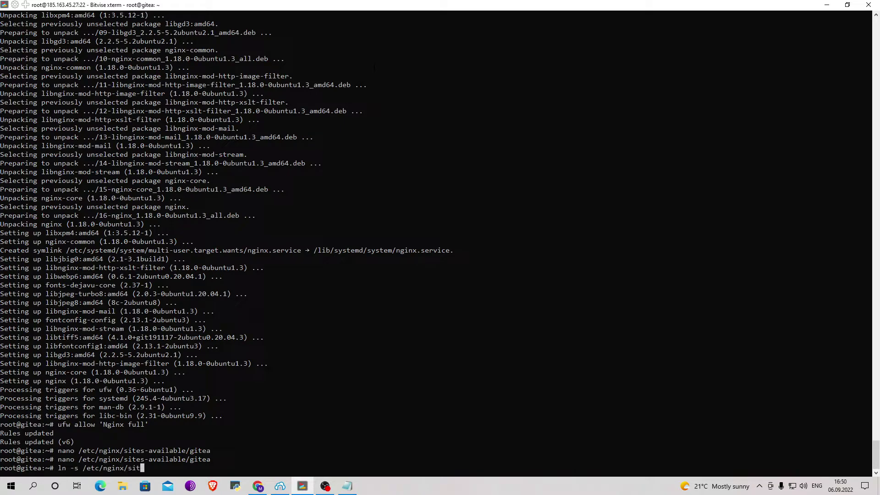
Enable the gitea site by linking /etc/nginx/sites-available/gitea into /etc/nginx/sites-enabled
{"action": "type", "text": "able/gitea /etc/nginx/"}
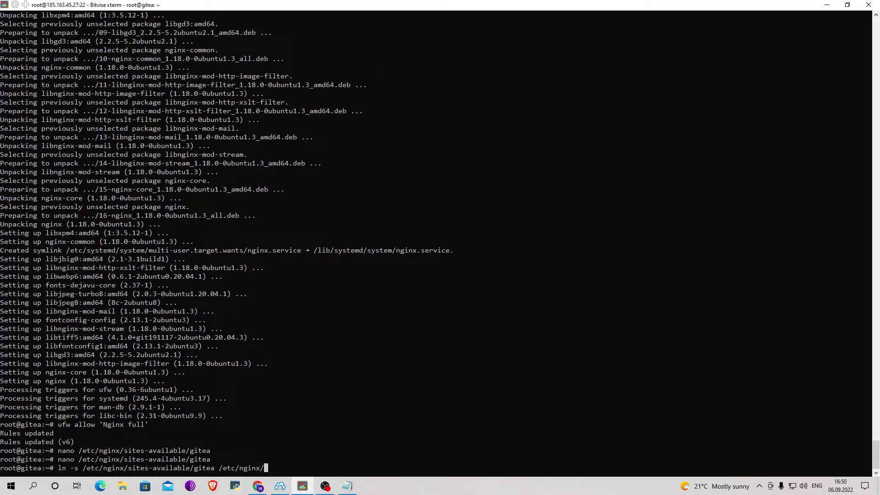
{"action": "type", "text": "sites-enabled/gitea"}
{"action": "key", "text": "Return"}
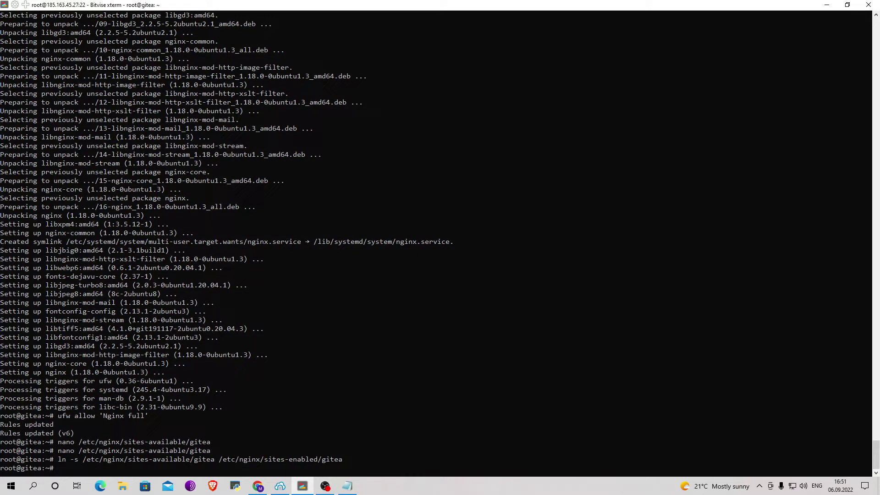
Confirm the nginx -t configuration test passes, then restart nginx with systemctl
{"action": "type", "text": "nginx -t"}
{"action": "key", "text": "Return"}
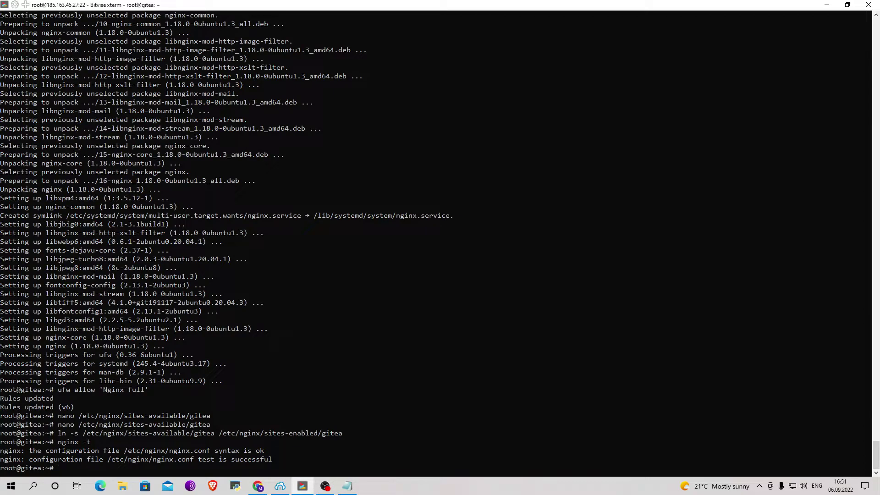
{"action": "left_click_drag", "start_coordinate": [284, 468], "coordinate": [286, 455]}
{"action": "type", "text": "systemctl restart nxin"}
{"action": "key", "text": "BackSpace"}
{"action": "key", "text": "BackSpace"}
{"action": "key", "text": "BackSpace"}
{"action": "type", "text": "ginx"}
{"action": "key", "text": "Return"}
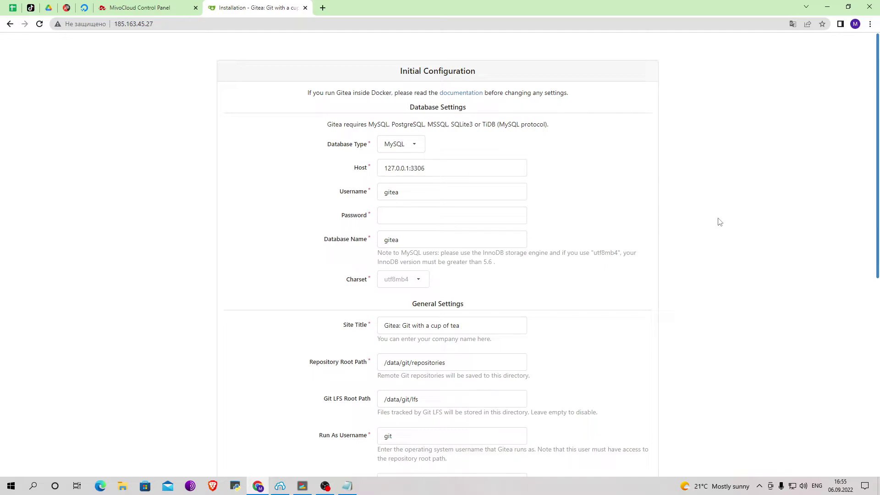
Set Site Title to 'Mivocloud love you' and server domain and base URL host to 185.163.45.27
{"action": "scroll", "coordinate": [719, 222], "scroll_direction": "down", "scroll_amount": 4}
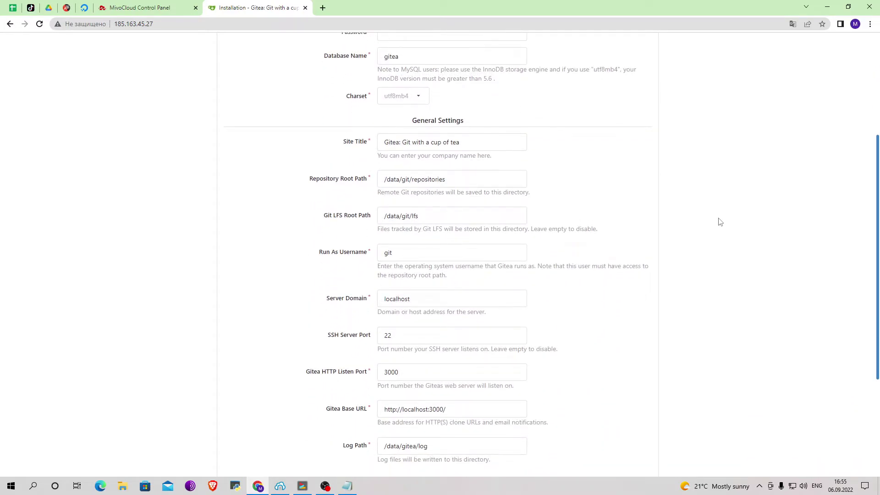
{"action": "left_click", "coordinate": [491, 146]}
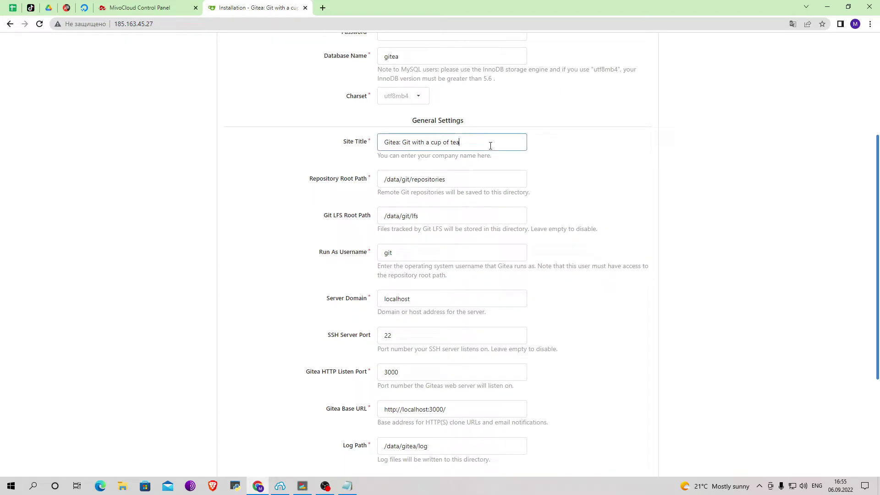
{"action": "left_click_drag", "start_coordinate": [491, 146], "coordinate": [334, 153]}
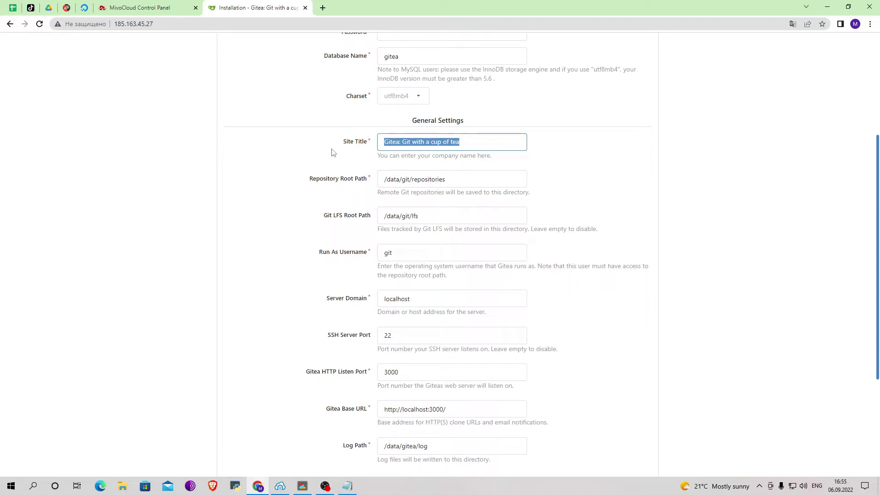
{"action": "type", "text": "Mivoclo"}
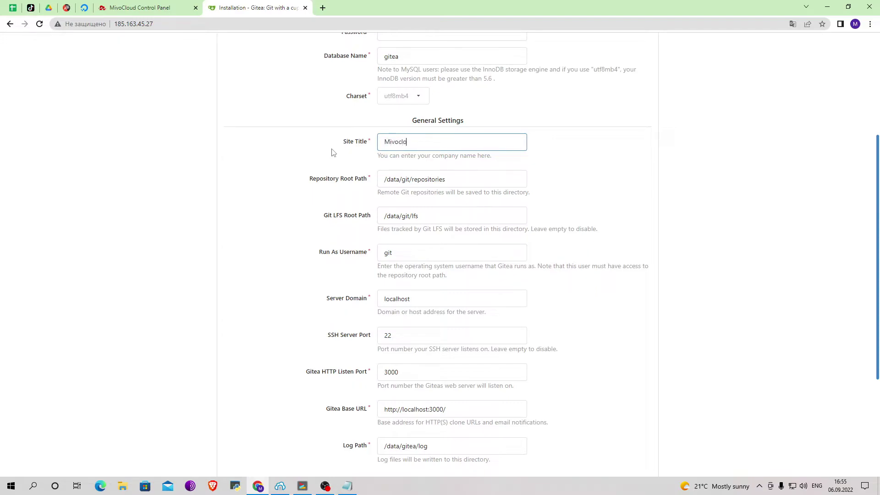
{"action": "type", "text": "ud love you"}
{"action": "scroll", "coordinate": [475, 190], "scroll_direction": "down", "scroll_amount": 2}
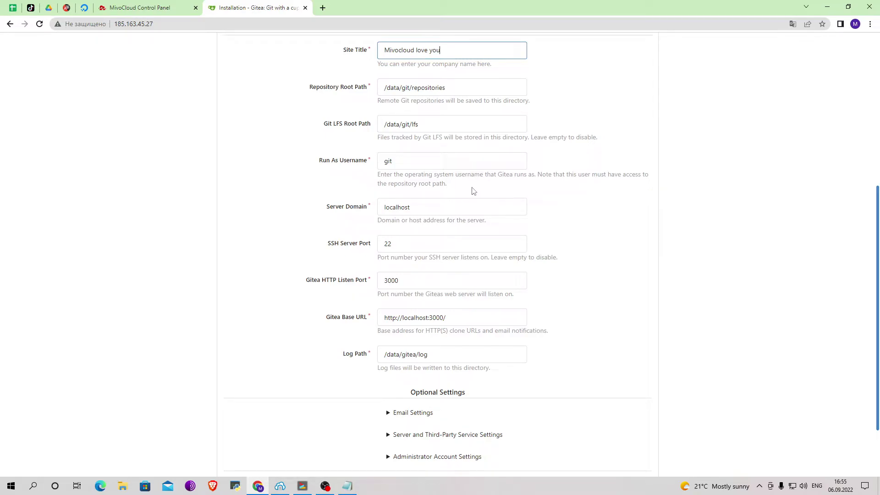
{"action": "left_click", "coordinate": [362, 209]}
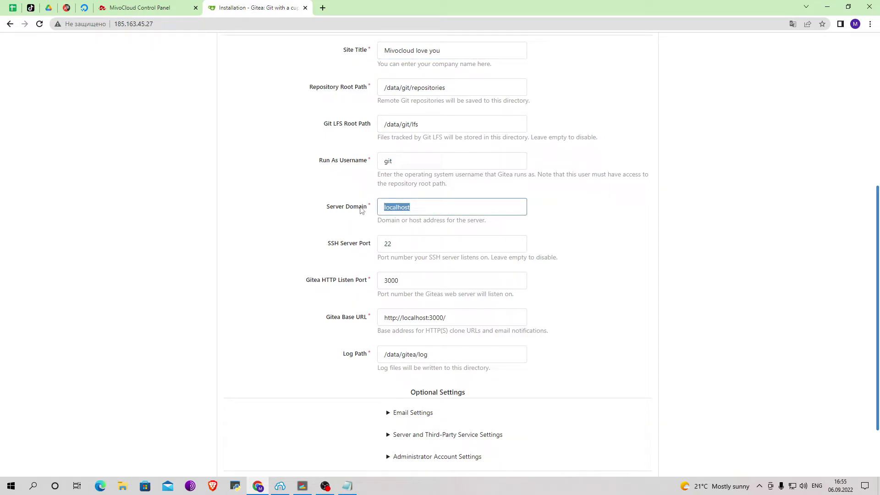
{"action": "type", "text": "185.163.45.27"}
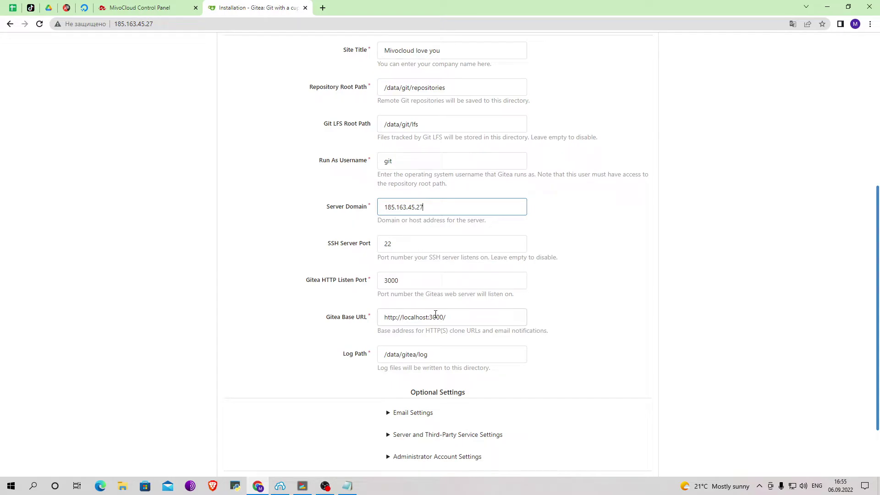
{"action": "left_click_drag", "start_coordinate": [444, 317], "coordinate": [402, 317]}
{"action": "type", "text": "185.16"}
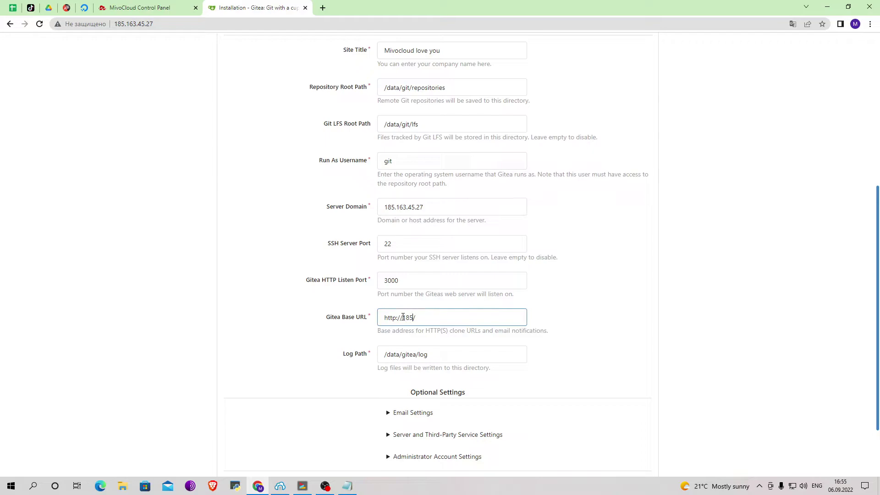
{"action": "type", "text": "3.45.27"}
Expand the email, server and administrator optional settings, then submit Install Gitea
{"action": "scroll", "coordinate": [402, 317], "scroll_direction": "down", "scroll_amount": 3}
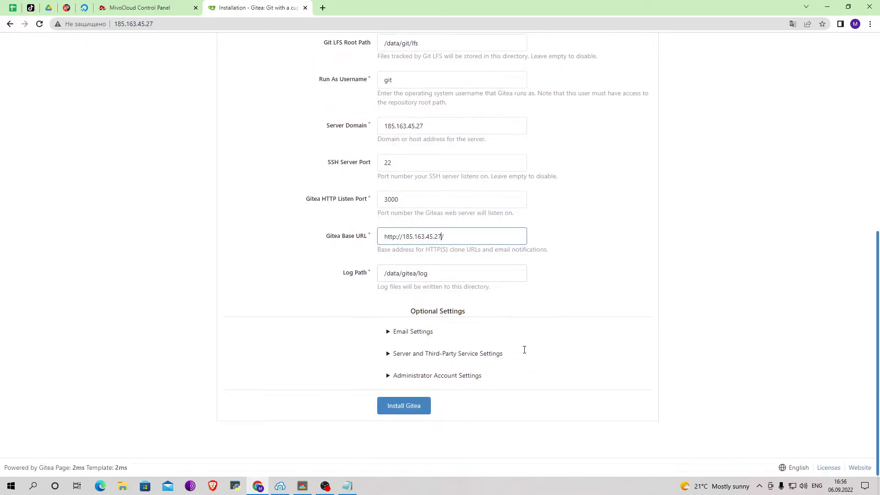
{"action": "left_click", "coordinate": [388, 333]}
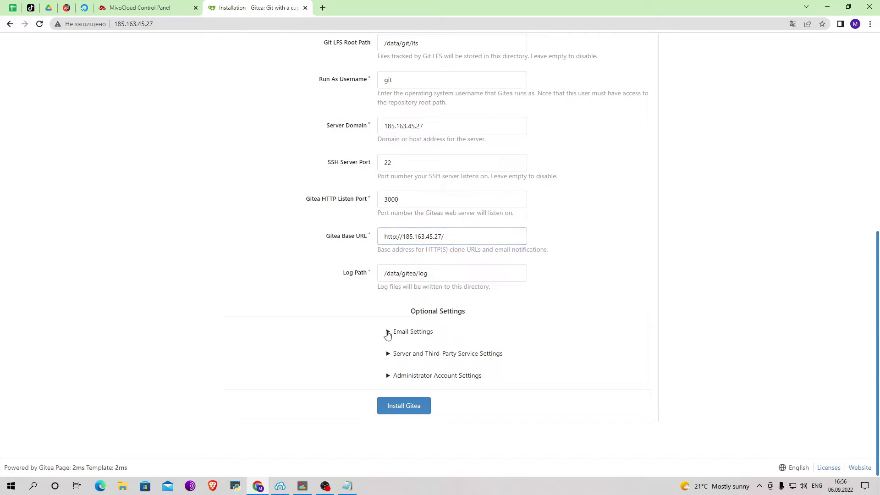
{"action": "scroll", "coordinate": [388, 335], "scroll_direction": "down", "scroll_amount": 2}
{"action": "scroll", "coordinate": [387, 334], "scroll_direction": "down", "scroll_amount": 2}
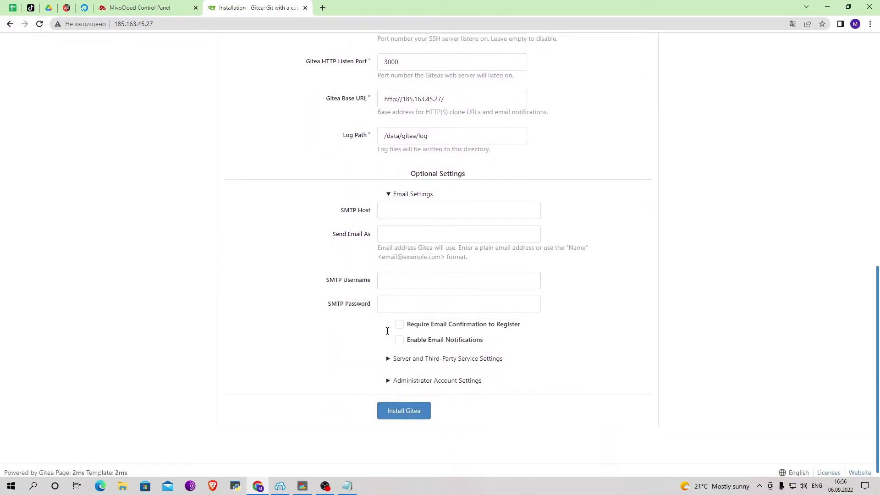
{"action": "left_click", "coordinate": [388, 359]}
{"action": "scroll", "coordinate": [389, 358], "scroll_direction": "down", "scroll_amount": 4}
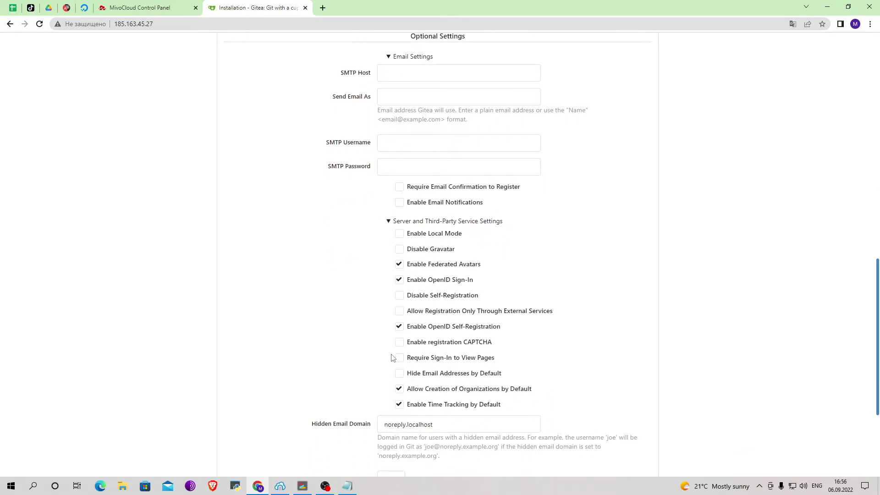
{"action": "scroll", "coordinate": [391, 355], "scroll_direction": "down", "scroll_amount": 3}
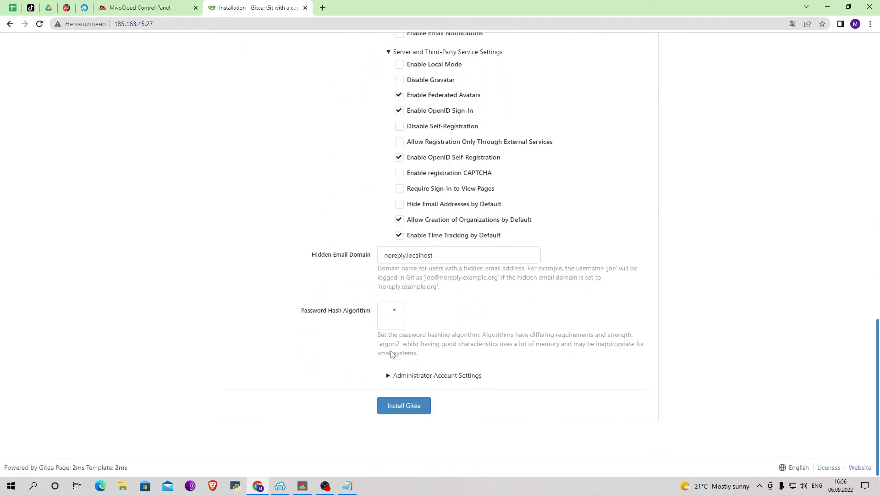
{"action": "left_click", "coordinate": [390, 377]}
{"action": "scroll", "coordinate": [390, 379], "scroll_direction": "down", "scroll_amount": 2}
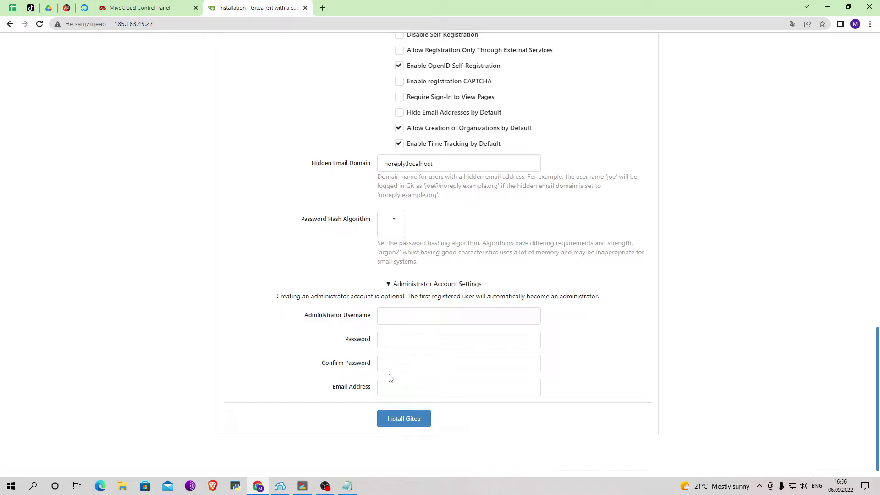
{"action": "left_click", "coordinate": [399, 418]}
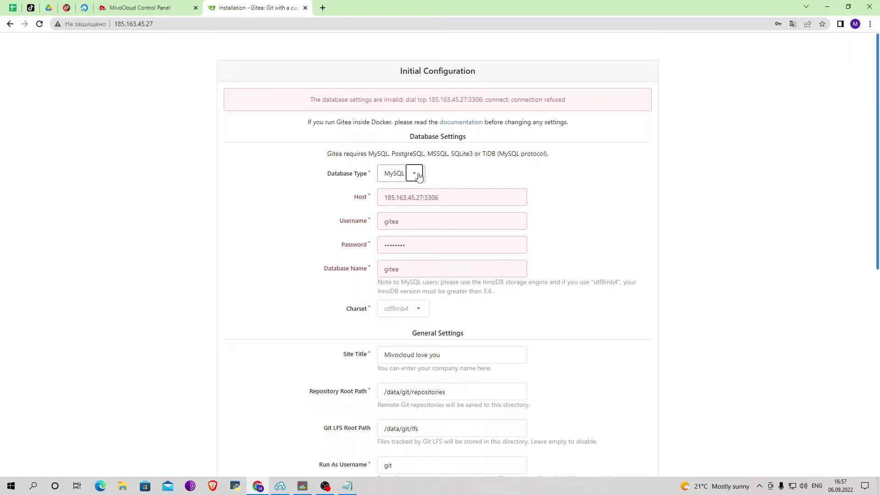
Switch the database to SQLite3 with path /data/gitea/gitea.db and rerun the installation
{"action": "left_click", "coordinate": [414, 173]}
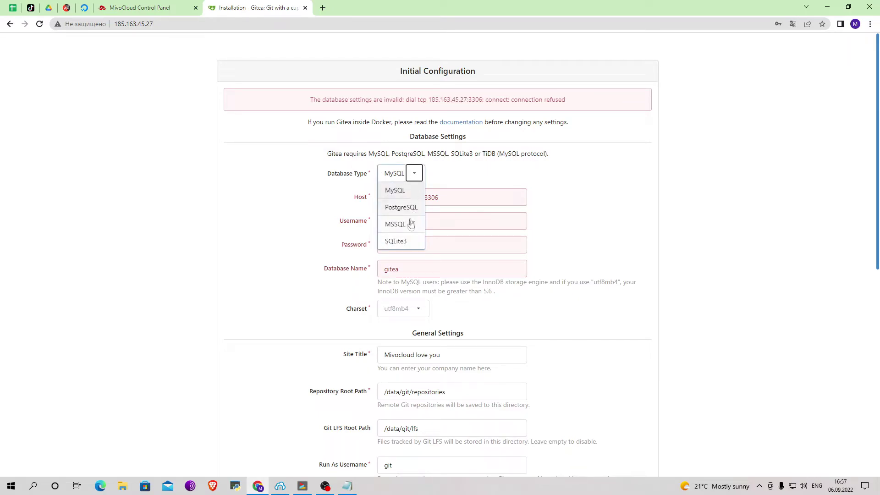
{"action": "left_click", "coordinate": [398, 241]}
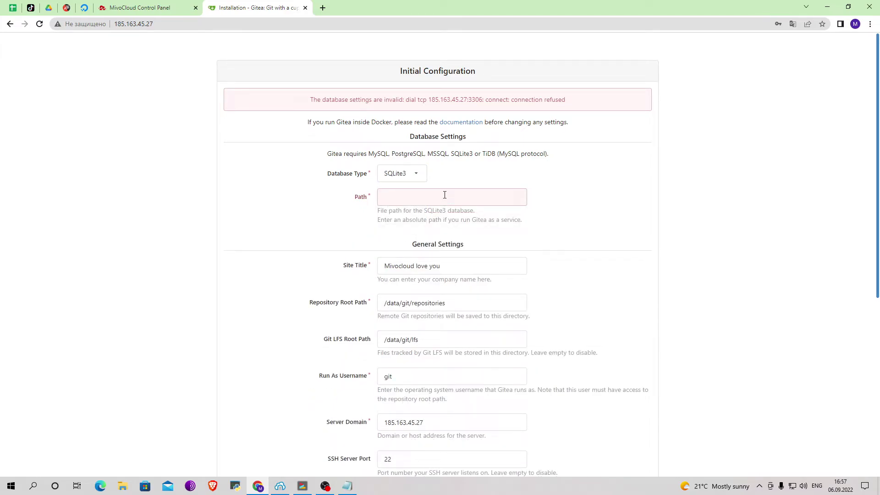
{"action": "type", "text": "/data/gitea/gitea.db"}
{"action": "scroll", "coordinate": [607, 238], "scroll_direction": "down", "scroll_amount": 6}
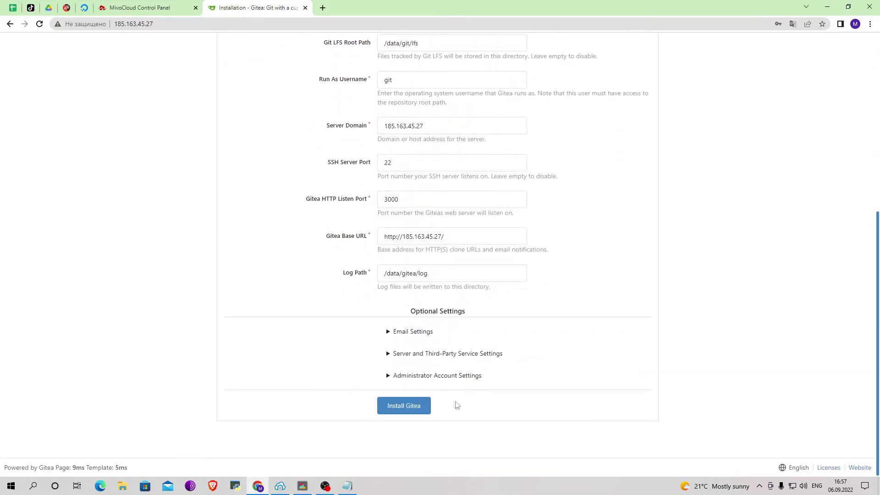
{"action": "left_click", "coordinate": [423, 406]}
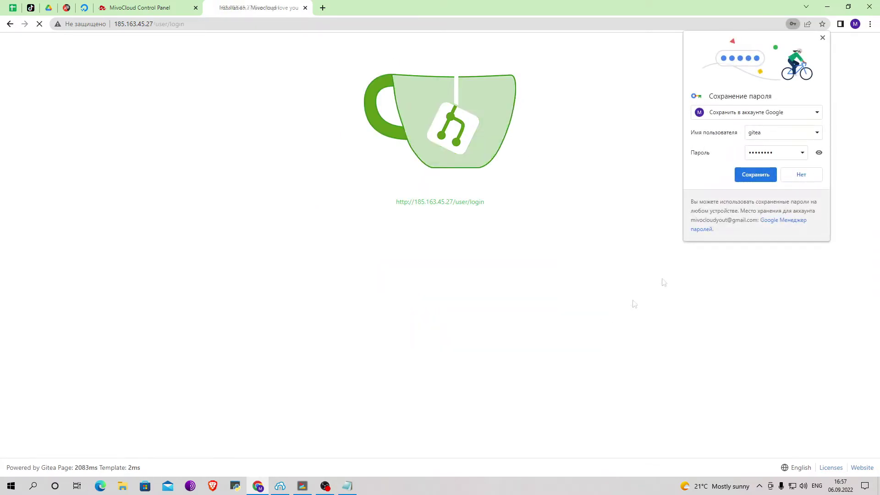
Decline saving the login, reload past the bad gateway error, and open the registration form
{"action": "left_click", "coordinate": [792, 179]}
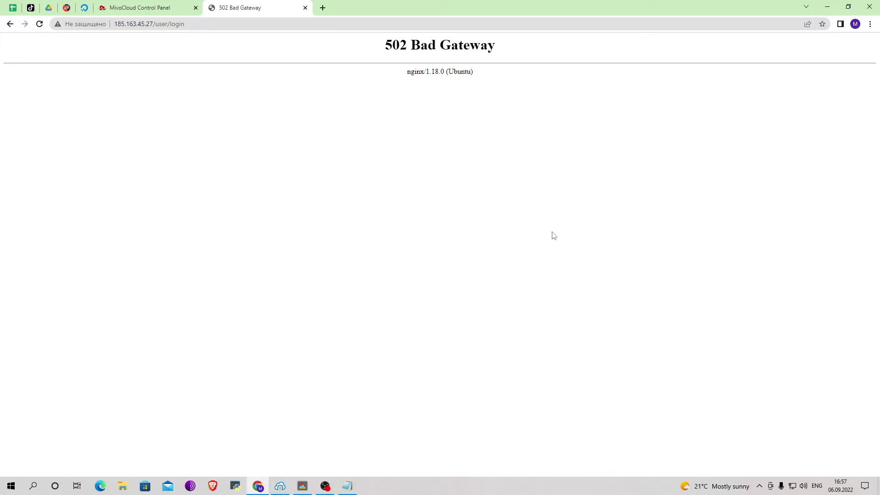
{"action": "left_click", "coordinate": [39, 24]}
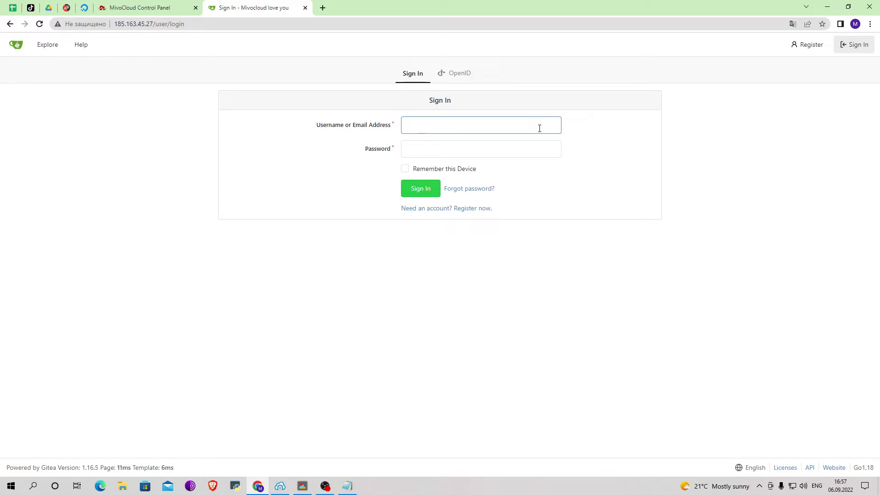
{"action": "left_click", "coordinate": [432, 209]}
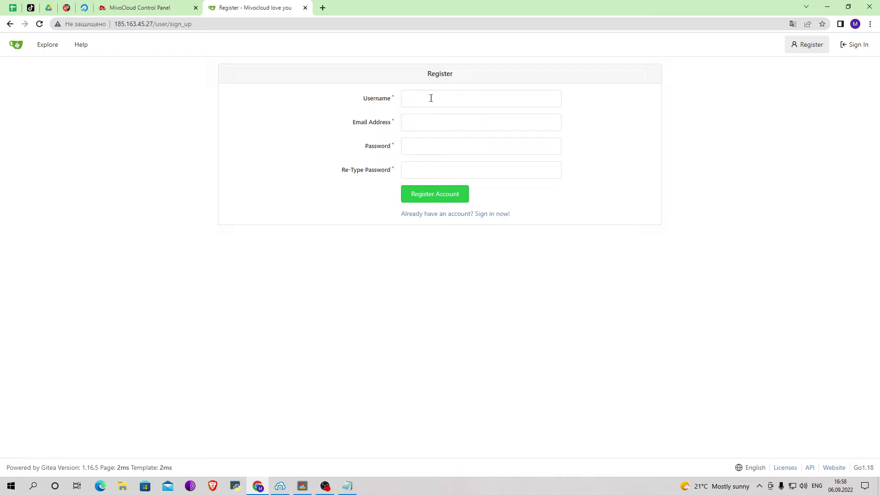
Fill in a username, the suggested email address and the password twice, and register
{"action": "type", "text": "mivo"}
{"action": "key", "text": "Tab"}
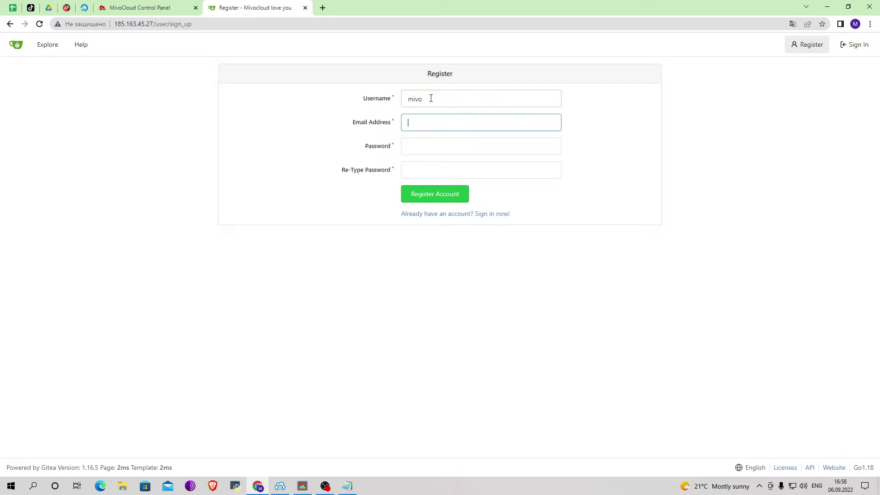
{"action": "type", "text": "example@mail.com"}
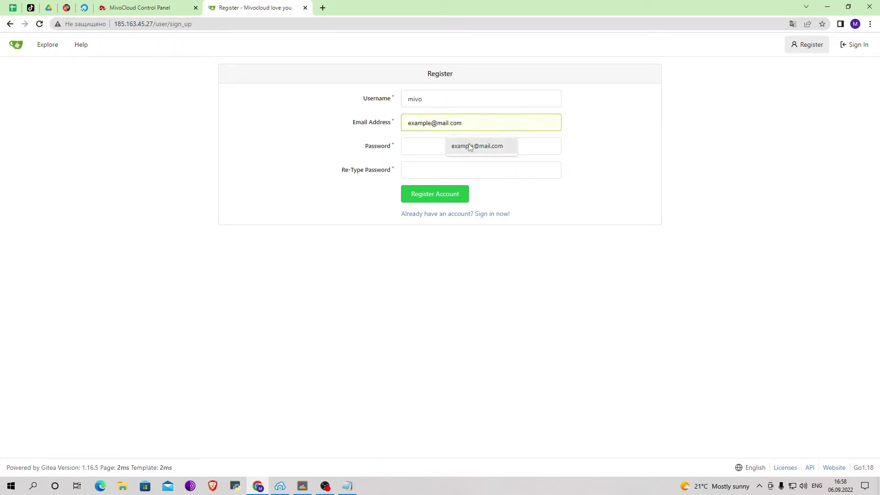
{"action": "left_click", "coordinate": [468, 145]}
{"action": "left_click", "coordinate": [469, 143]}
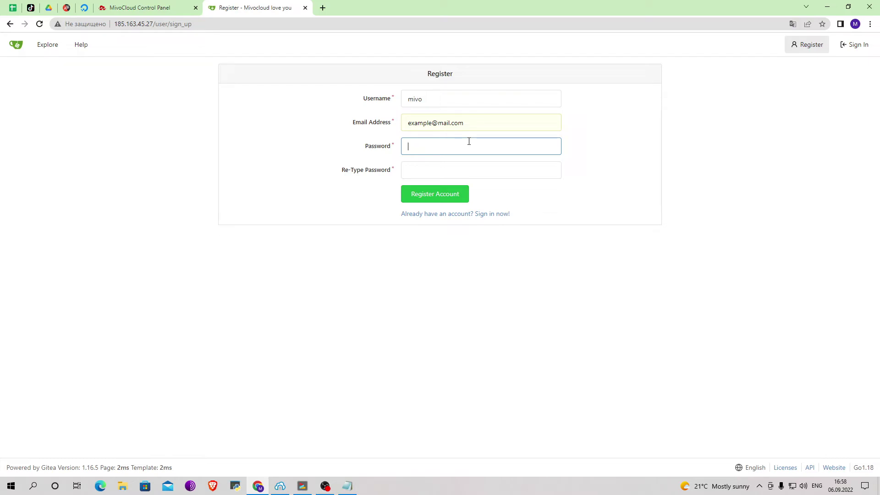
{"action": "type", "text": "••••••••"}
{"action": "key", "text": "Tab"}
{"action": "type", "text": "••••••••"}
{"action": "key", "text": "Return"}
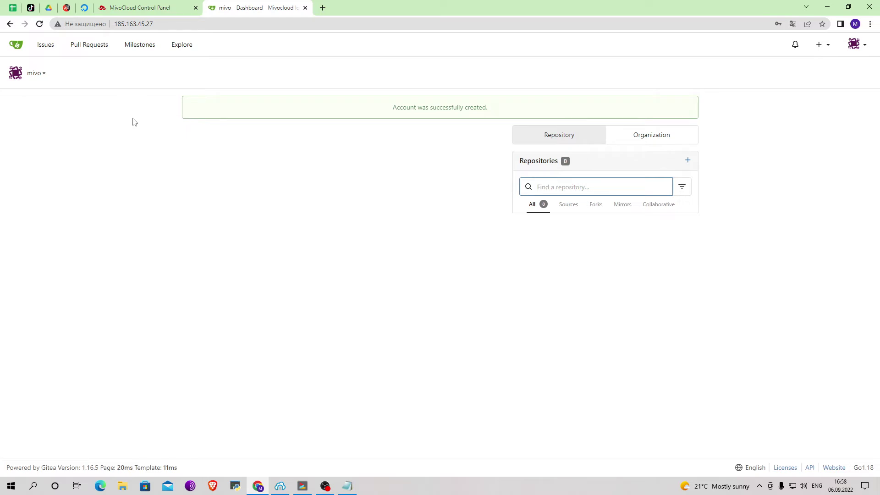
Start a new repository from the + menu, keeping the new account as owner
{"action": "left_click", "coordinate": [338, 179]}
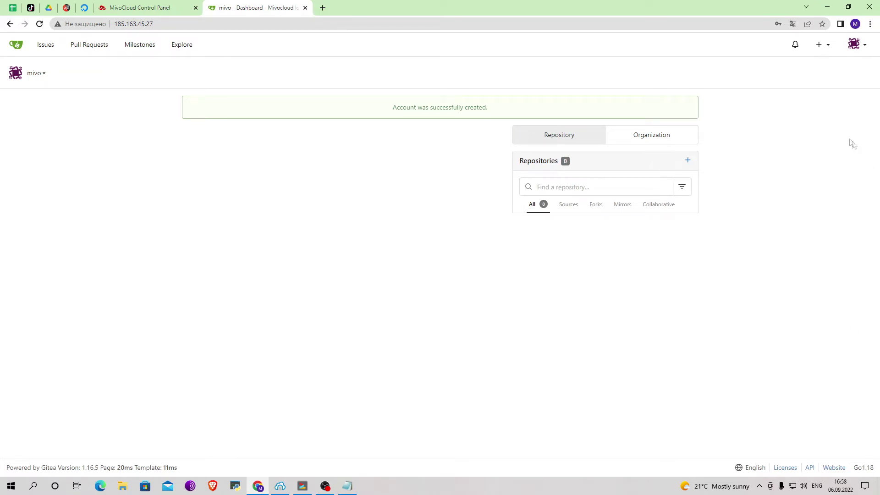
{"action": "left_click", "coordinate": [824, 46]}
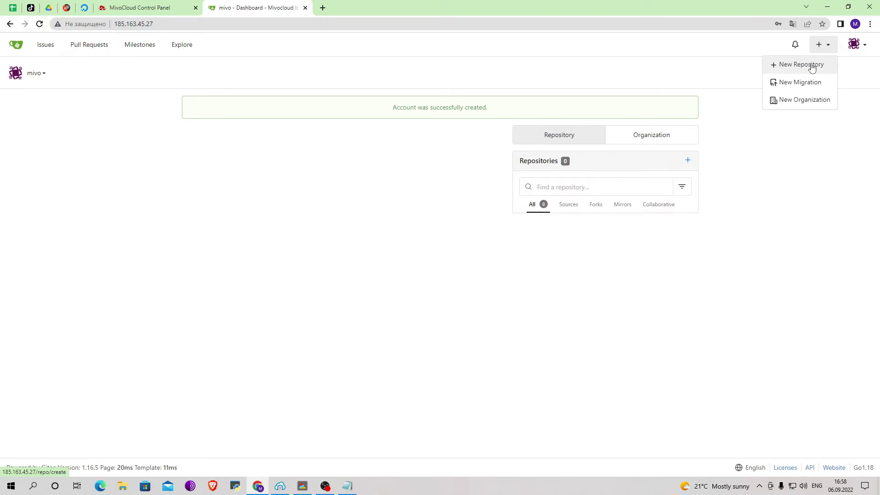
{"action": "left_click", "coordinate": [812, 68]}
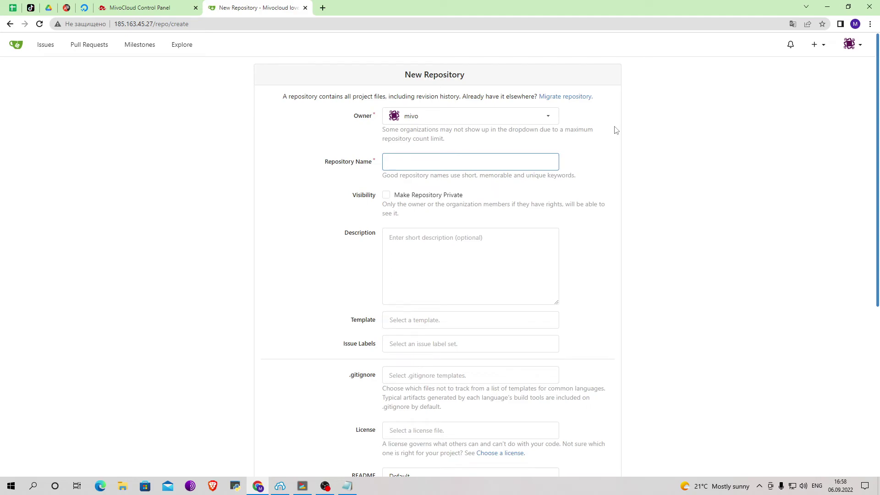
{"action": "left_click", "coordinate": [541, 115]}
{"action": "left_click", "coordinate": [541, 134]}
{"action": "left_click", "coordinate": [525, 155]}
Name the repository 'Example' and create it
{"action": "type", "text": "Example"}
{"action": "scroll", "coordinate": [495, 237], "scroll_direction": "down", "scroll_amount": 1}
{"action": "left_click", "coordinate": [490, 204]}
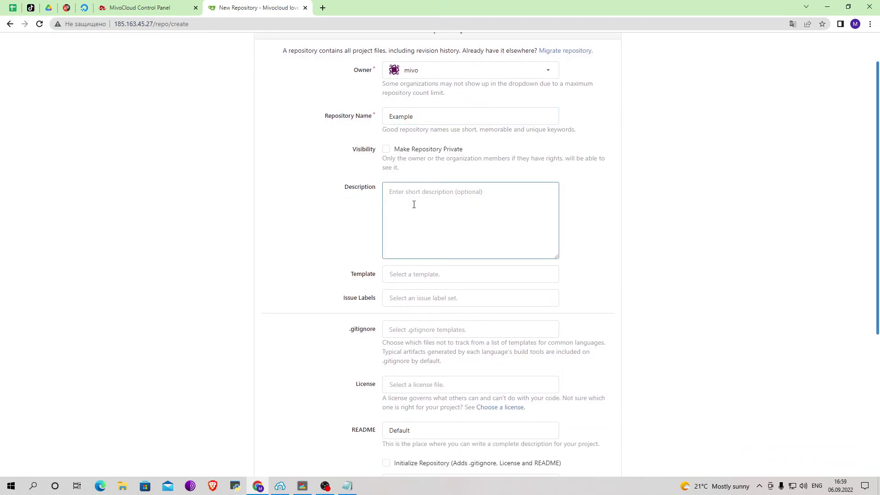
{"action": "scroll", "coordinate": [414, 204], "scroll_direction": "down", "scroll_amount": 3}
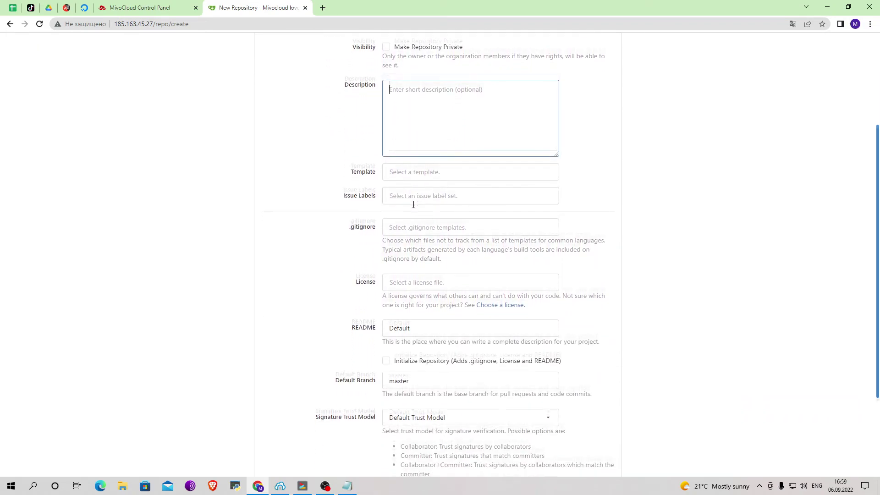
{"action": "scroll", "coordinate": [414, 205], "scroll_direction": "down", "scroll_amount": 2}
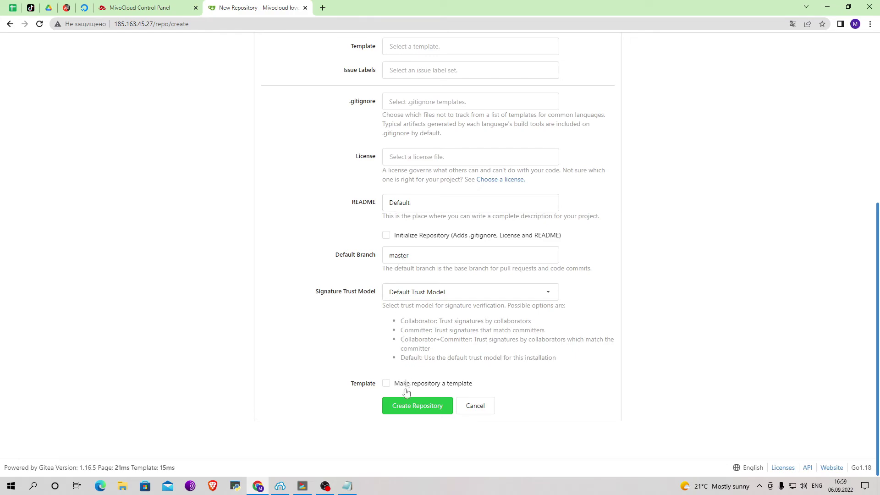
{"action": "left_click", "coordinate": [410, 411]}
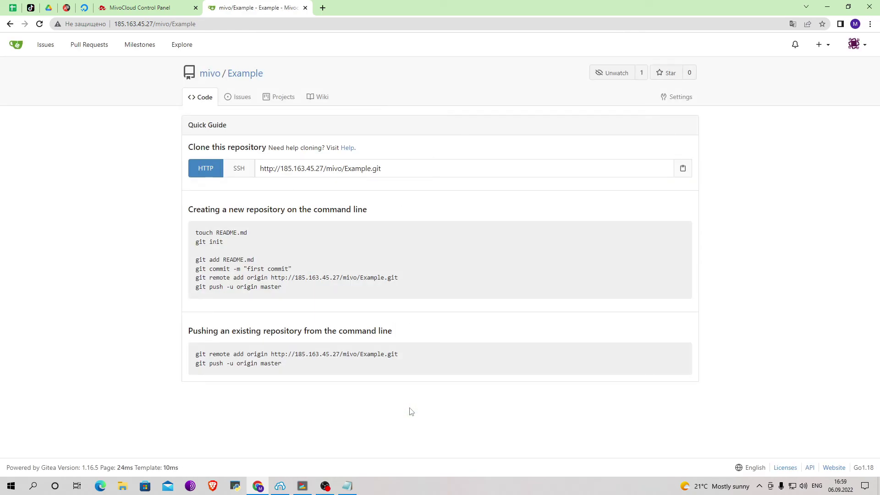
Visit Issues, Pull Requests, Milestones, and Explore's Users and Organizations lists, then return to the dashboard
{"action": "left_click", "coordinate": [44, 48]}
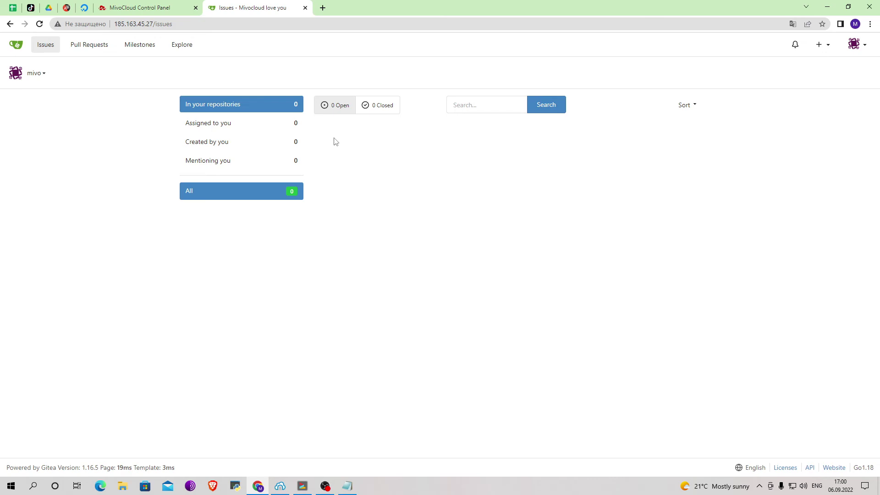
{"action": "left_click", "coordinate": [96, 53]}
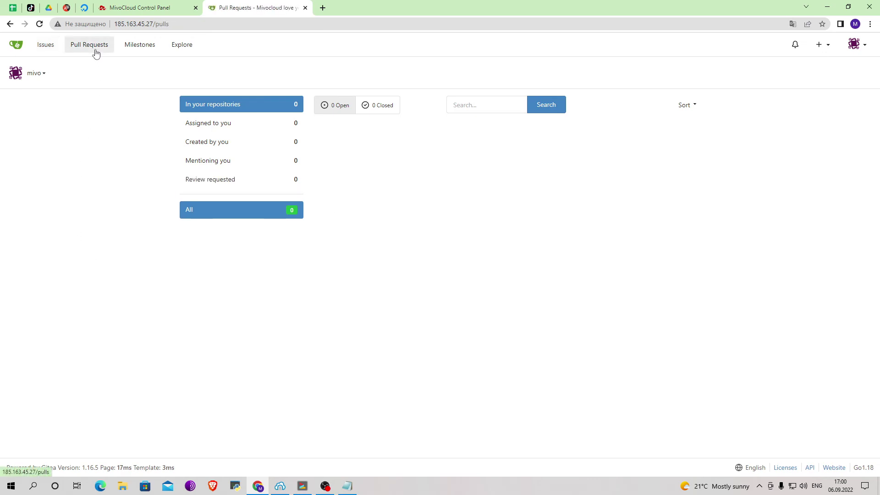
{"action": "left_click", "coordinate": [143, 51]}
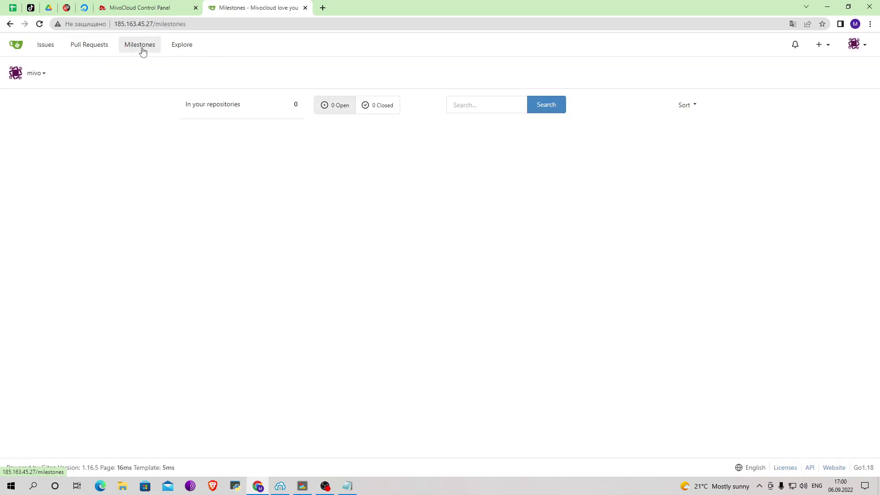
{"action": "left_click", "coordinate": [174, 49]}
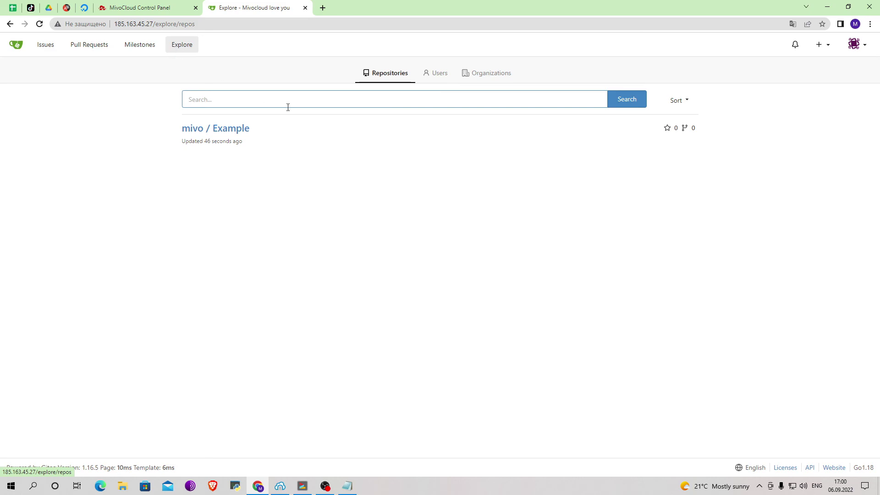
{"action": "left_click", "coordinate": [430, 82]}
{"action": "left_click", "coordinate": [464, 80]}
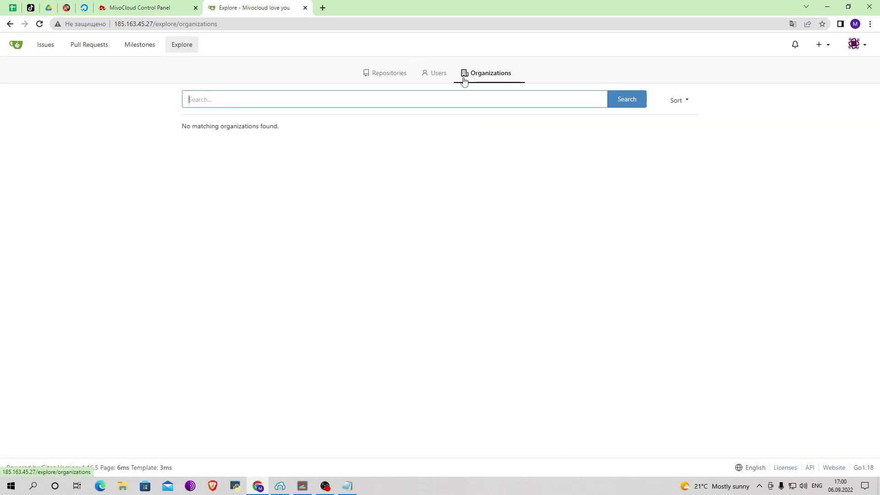
{"action": "left_click", "coordinate": [16, 46]}
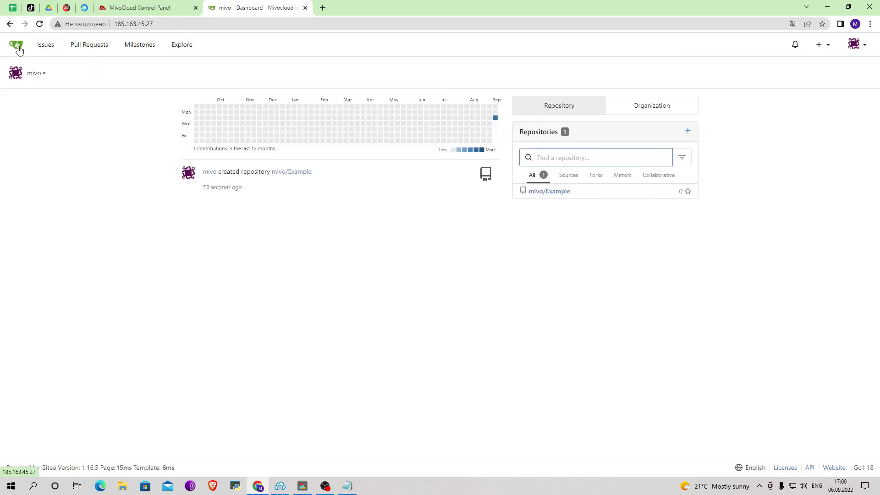